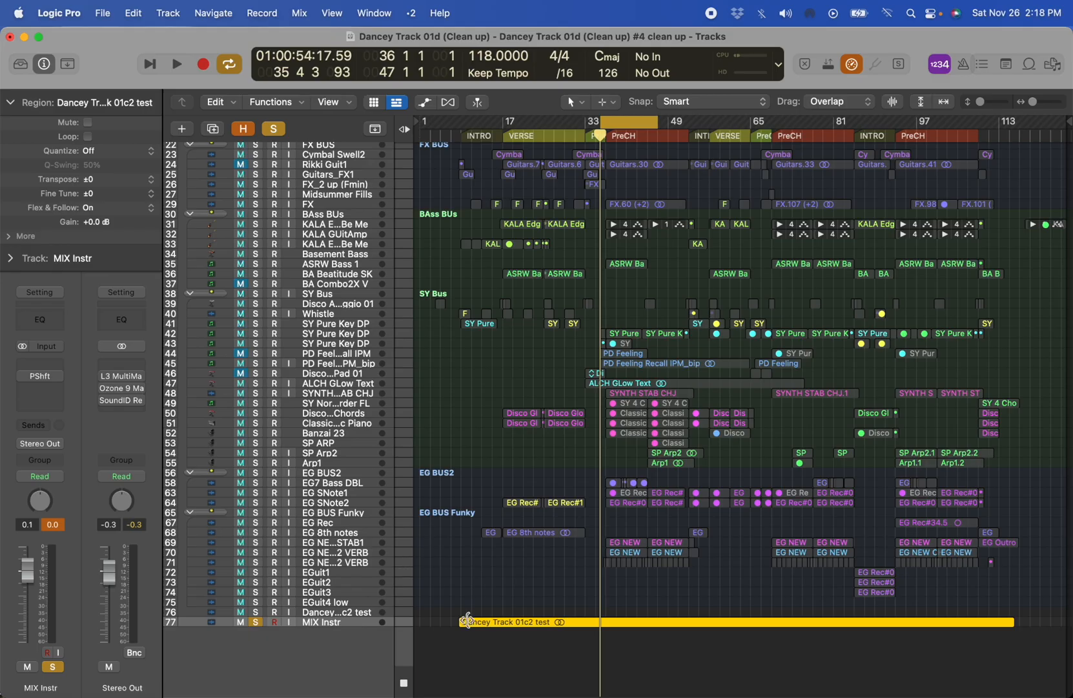
- Compare playback of the MIX Instr track with Logic's Pitch Shifter bypassed and enabled at 1 semitone
left_click(22, 376)
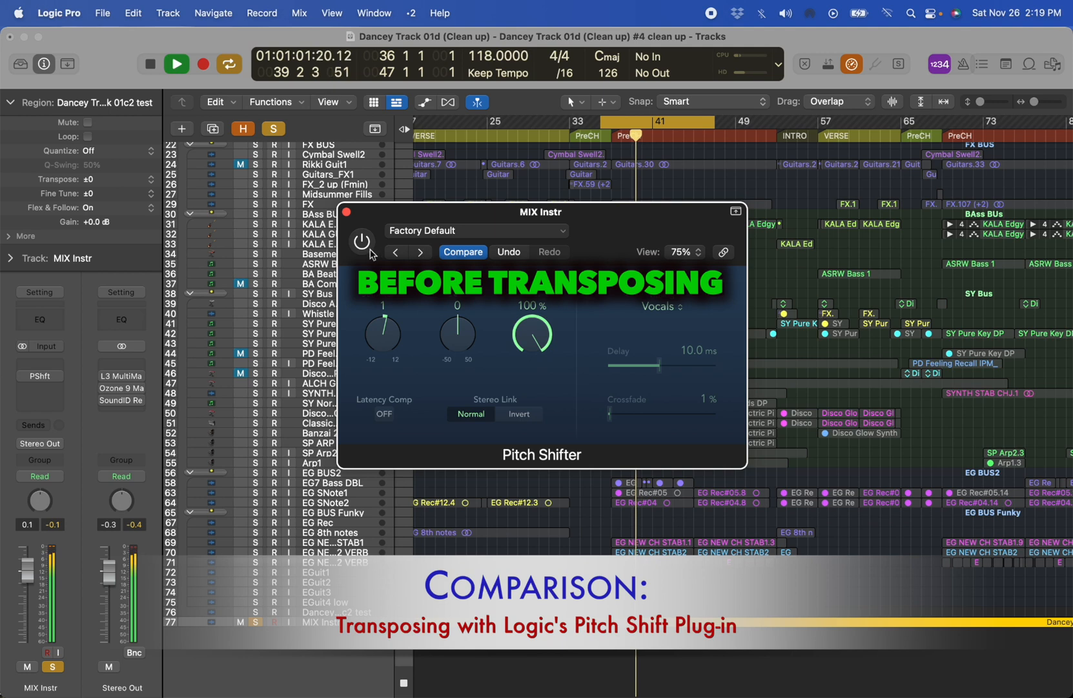
left_click(362, 241)
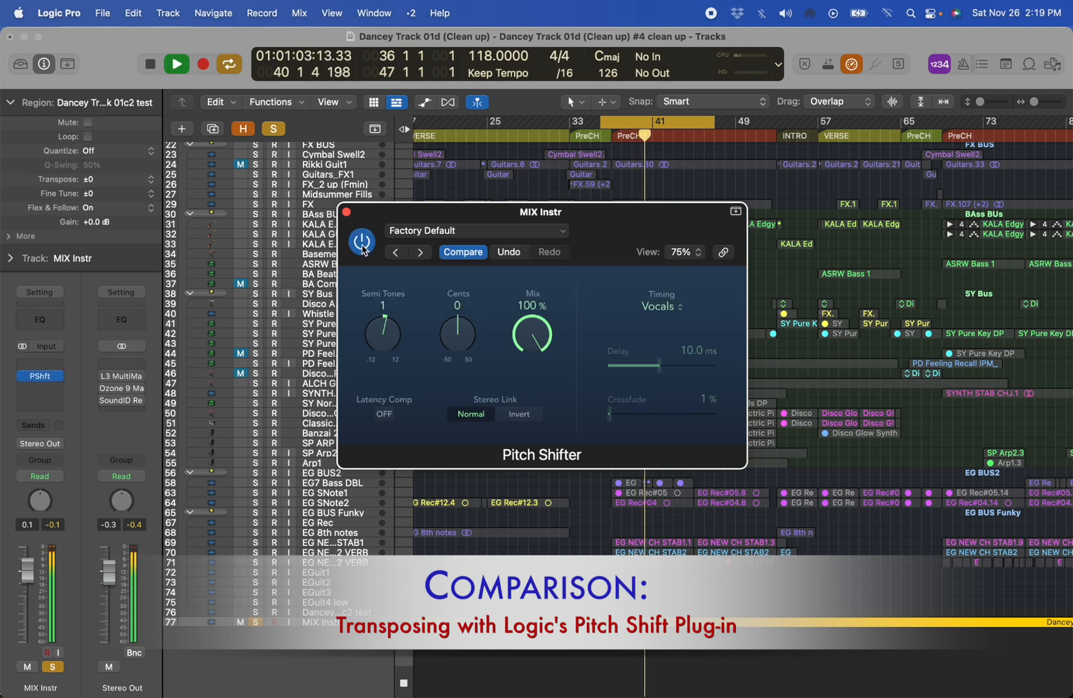
key("space")
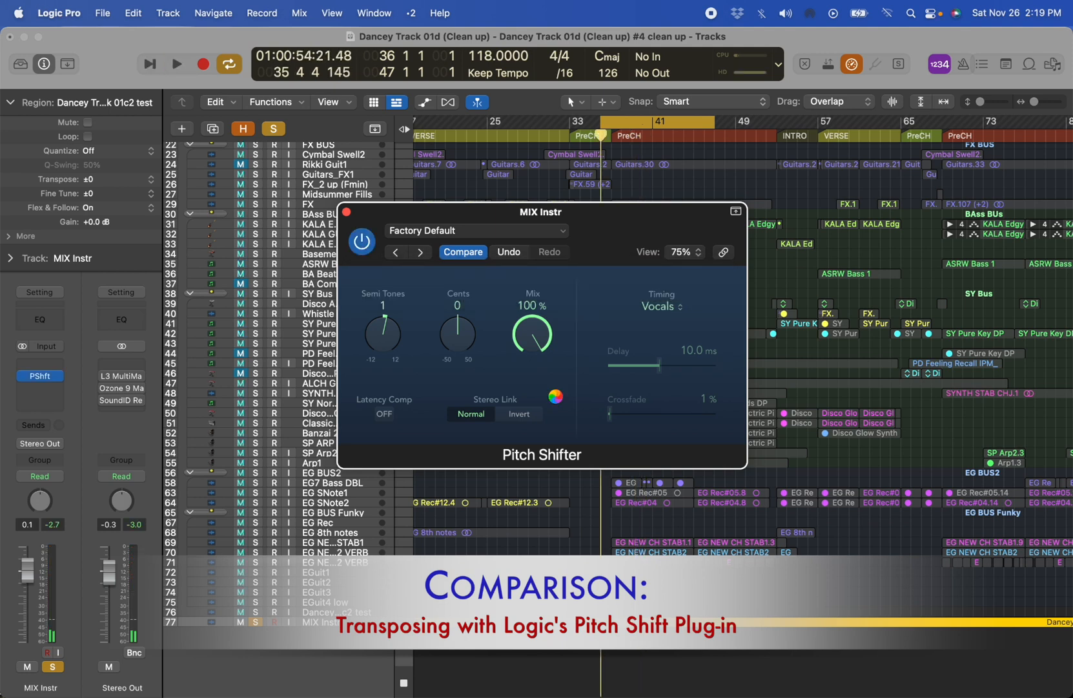
key("space")
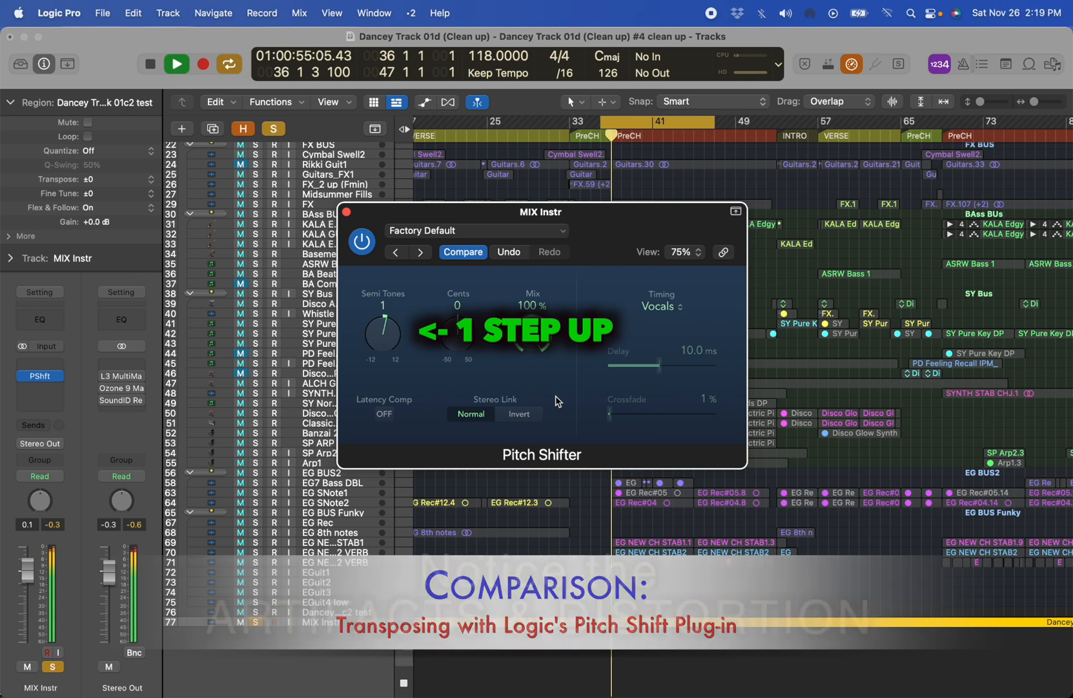
key("space")
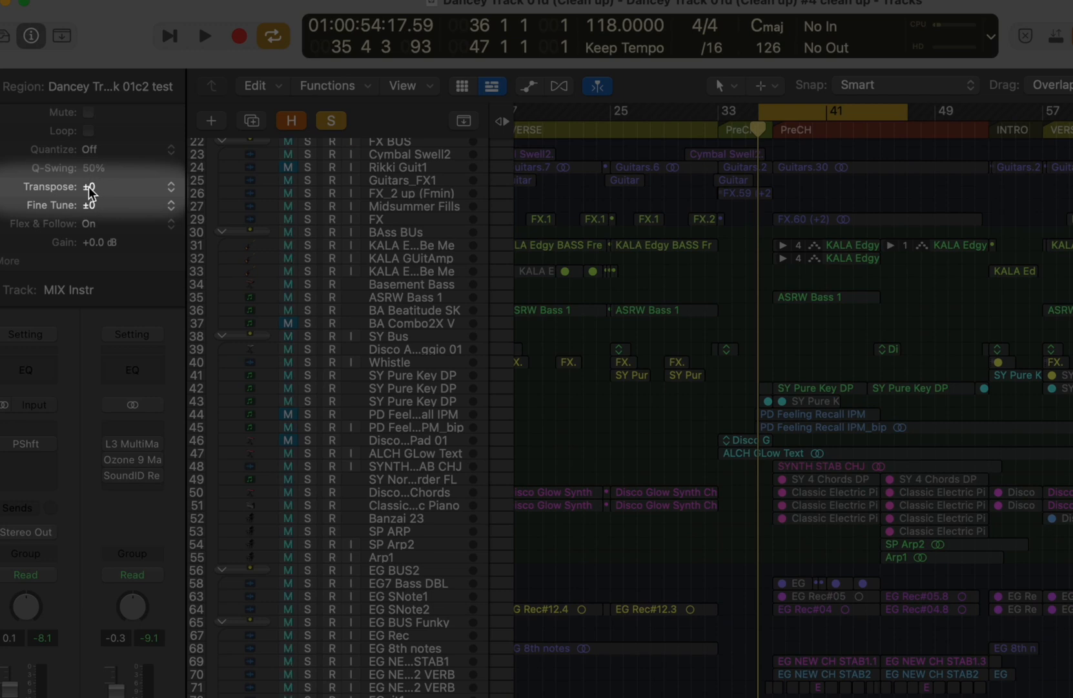
- Transpose the Dancey Track 01c2 test region on the MIX Instr track by +1 semitone and play it back
double_click(89, 186)
type("1")
key("Return")
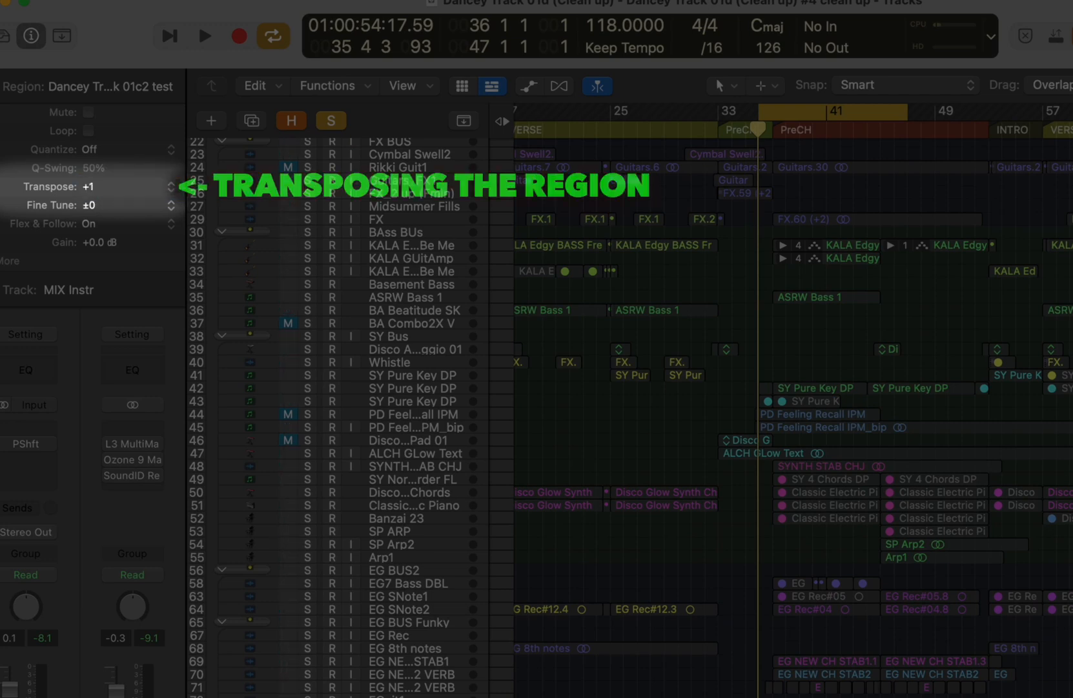
key("space")
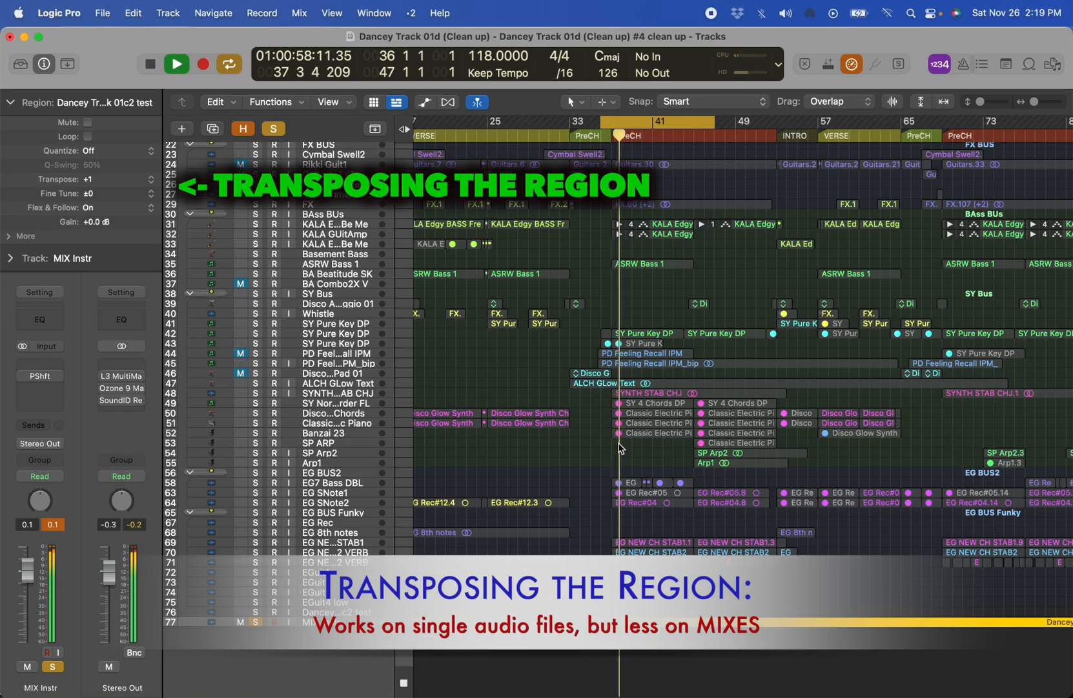
key("z")
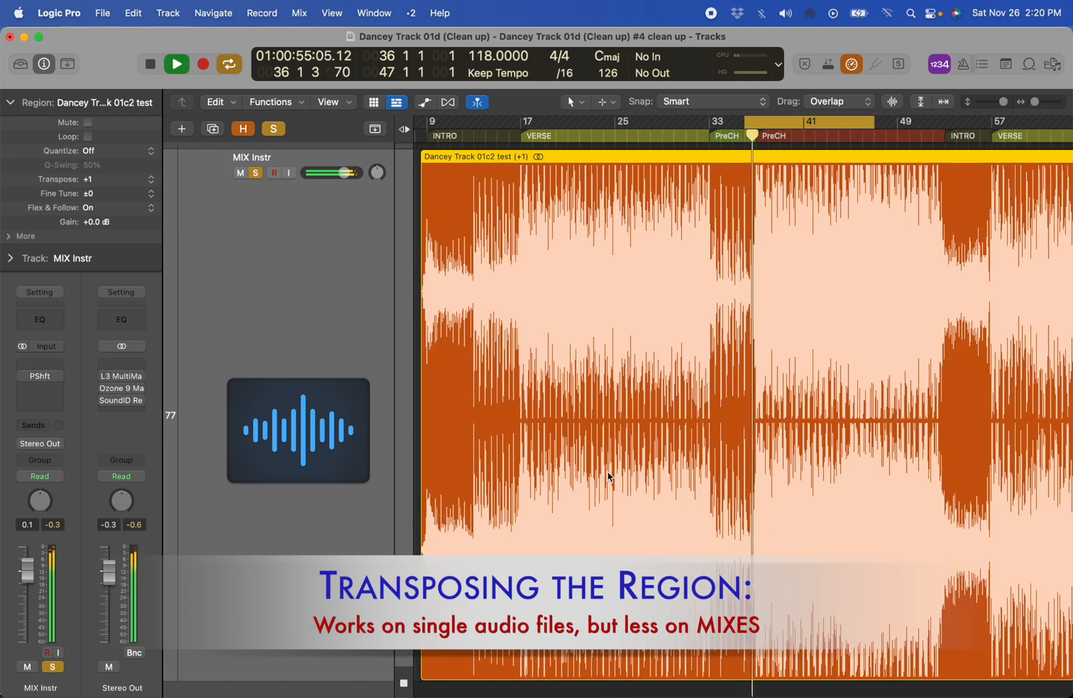
key("space")
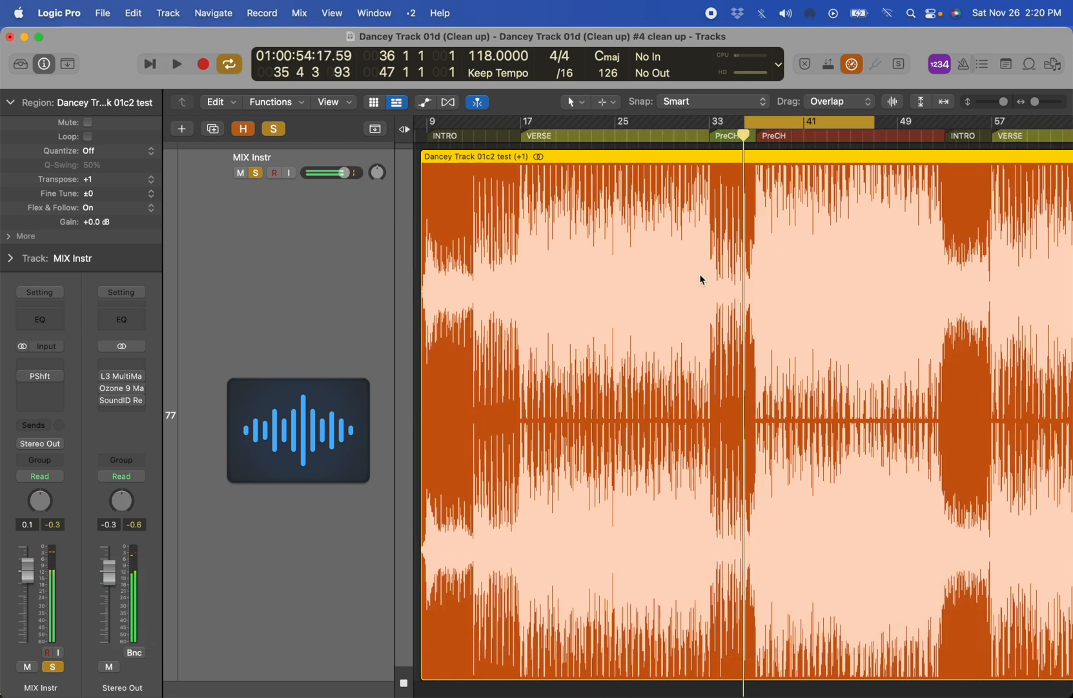
key("c")
key("space")
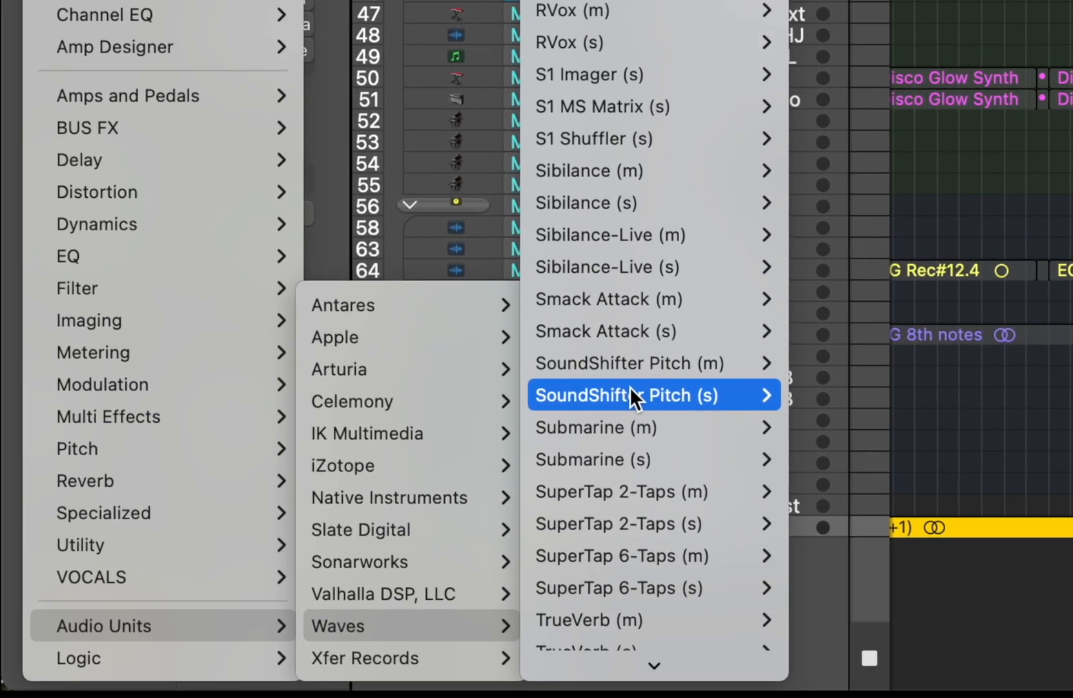
- Insert the Waves SoundShifter Pitch (s) plug-in on the MIX Instr channel, set it to 1 semitone and close it
left_click(630, 395)
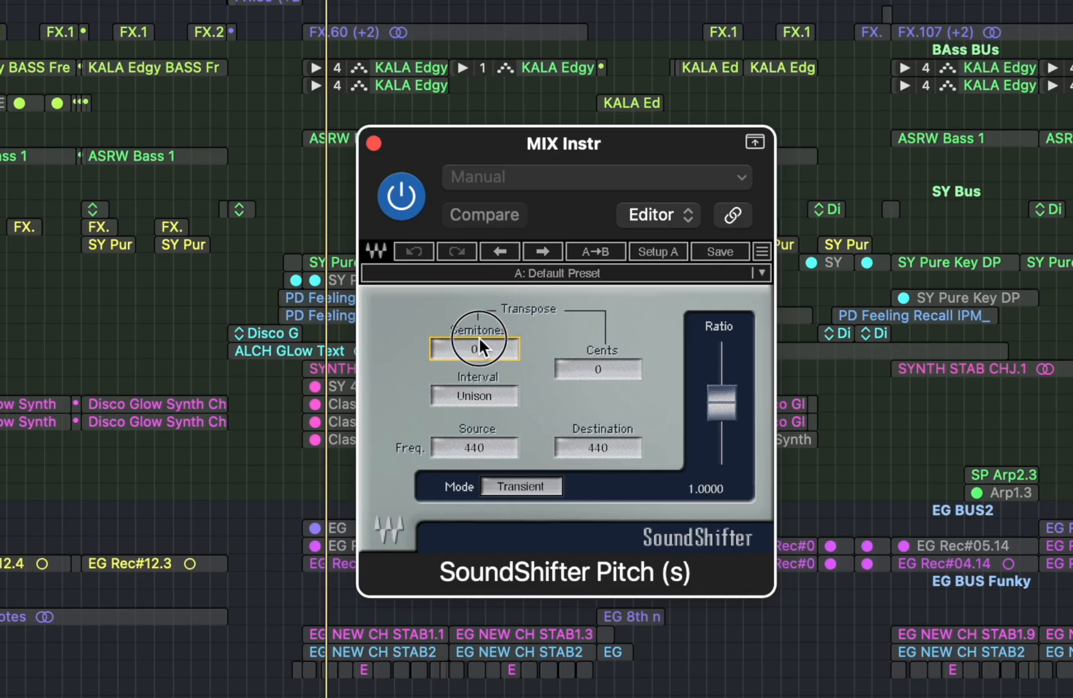
left_click_drag(478, 334, 479, 311)
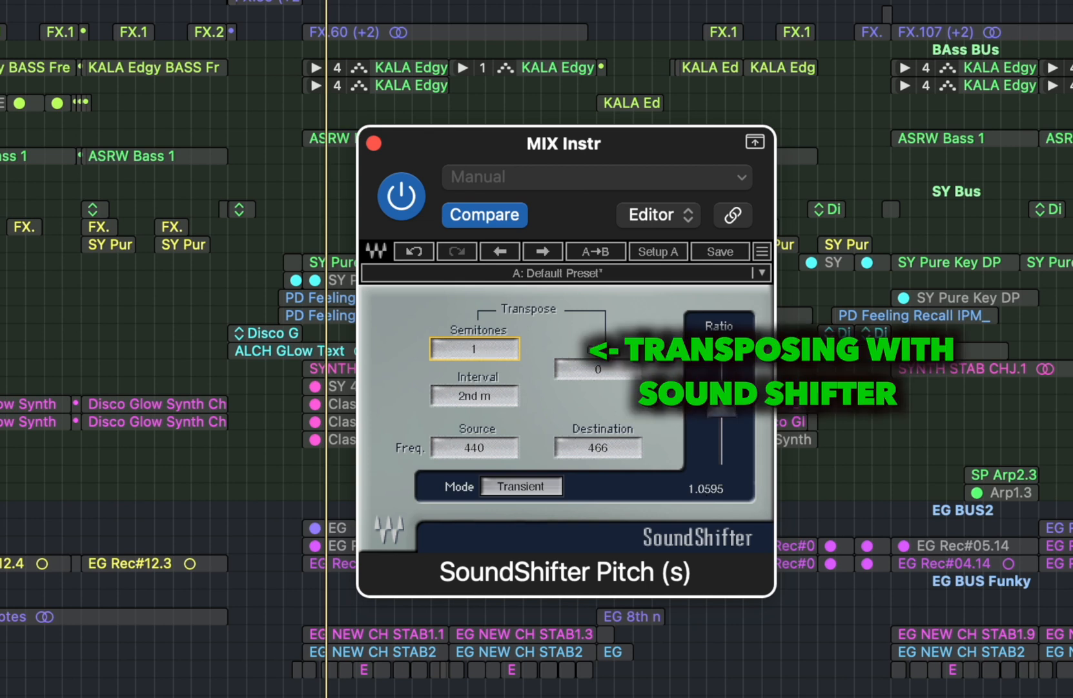
left_click(374, 142)
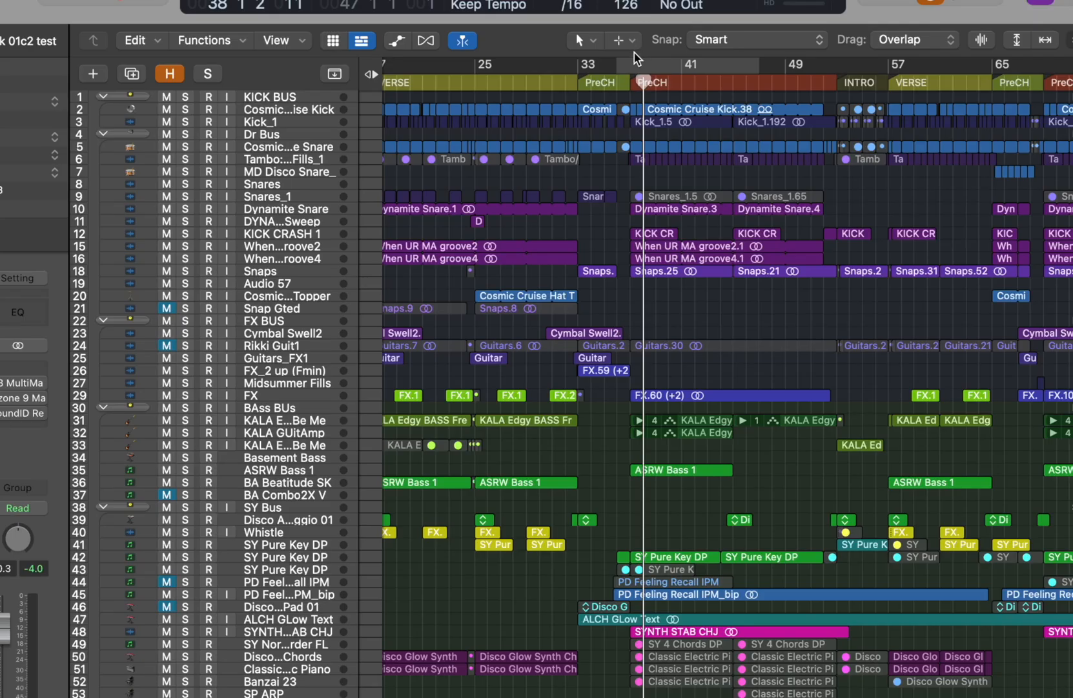
- Set the cycle range to bars 37–52, select the kick and drum regions within it, and play them
left_click_drag(634, 59, 824, 62)
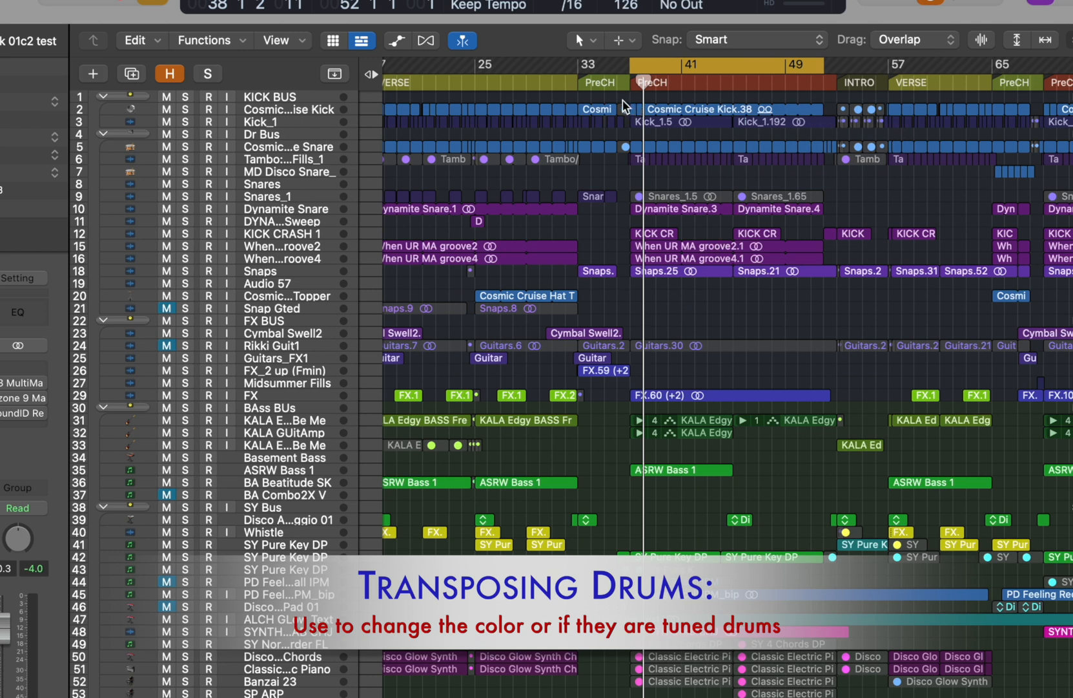
left_click_drag(611, 314, 794, 161)
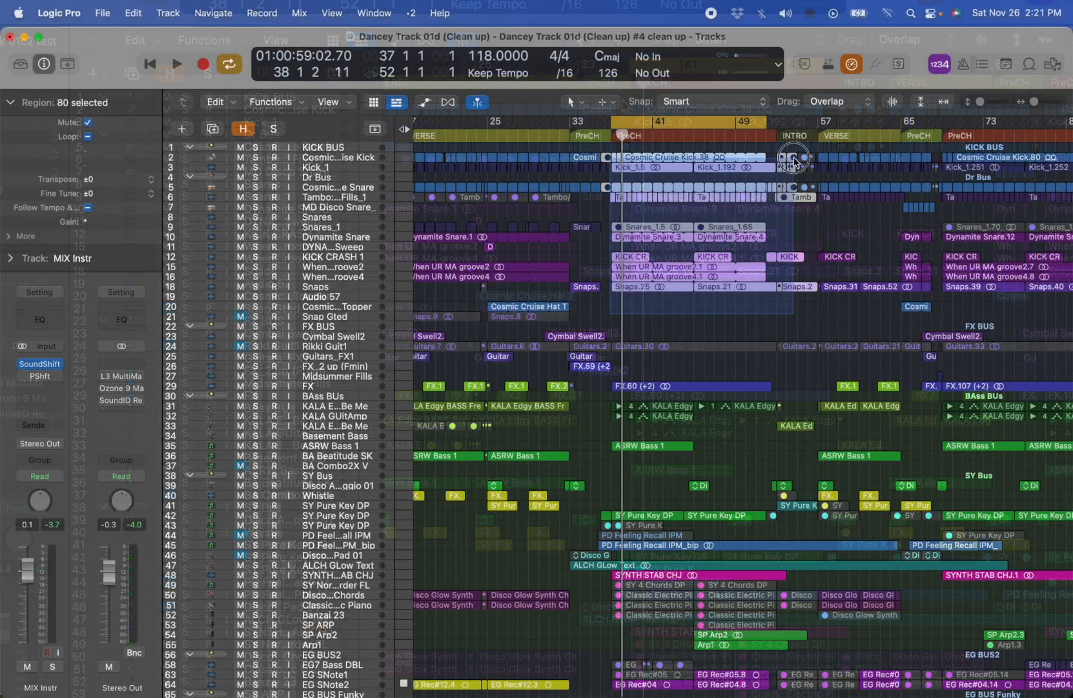
key("space")
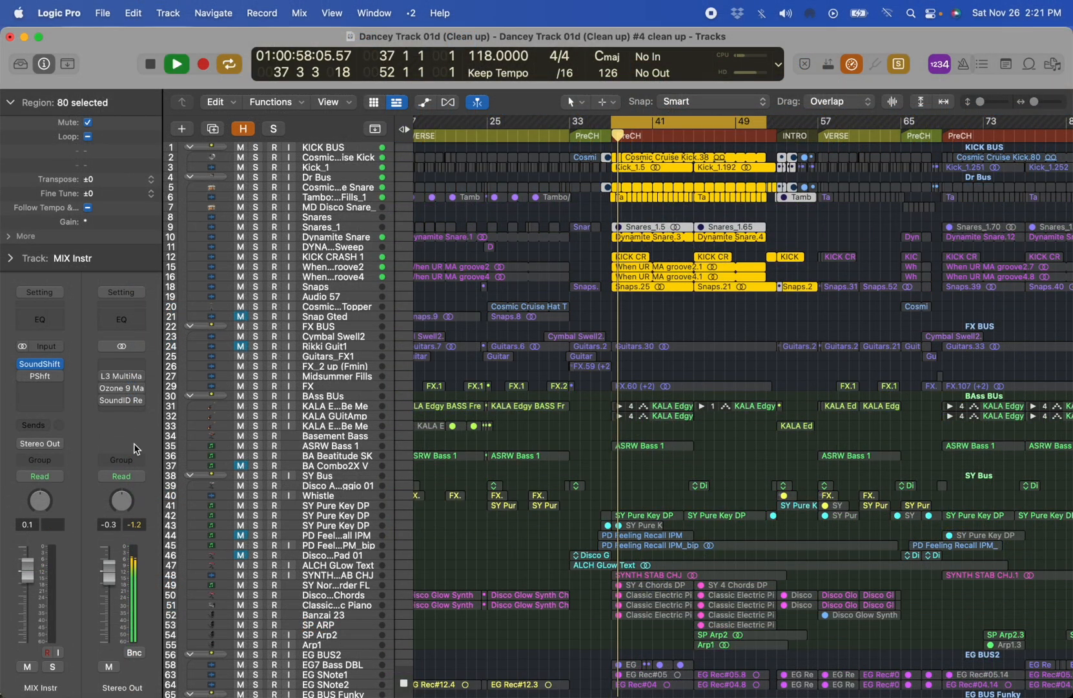
- Move the SoundShifter plug-in from the MIX Instr channel to Stereo Out, open it and audition the drums through it
mouse_move(40, 367)
key("space")
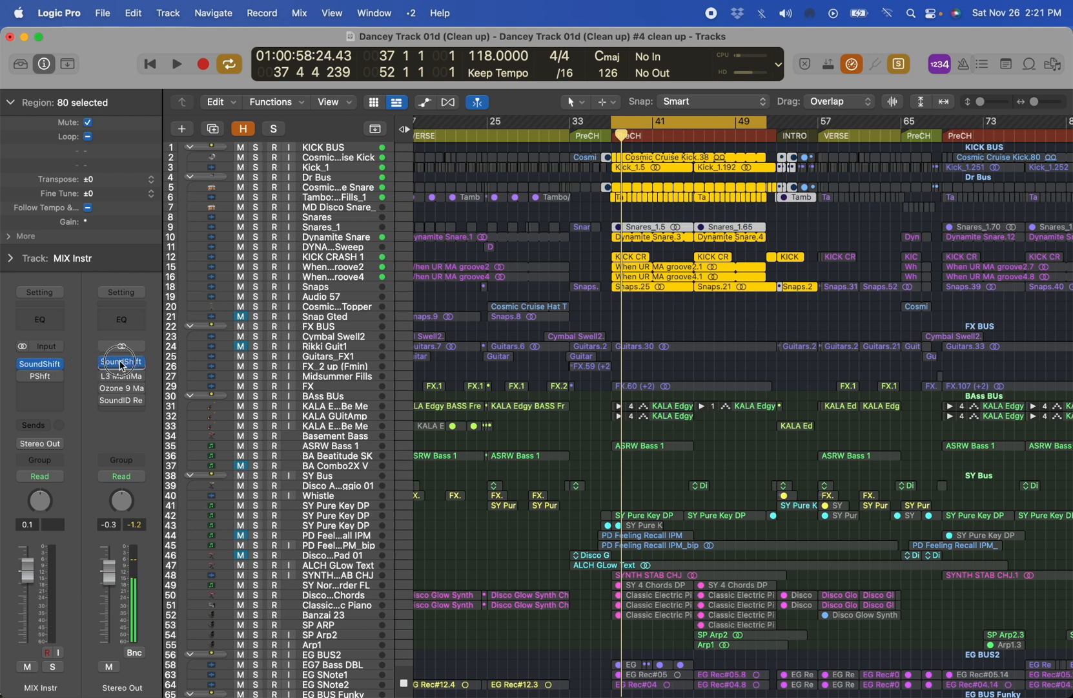
left_click(120, 364)
key("space")
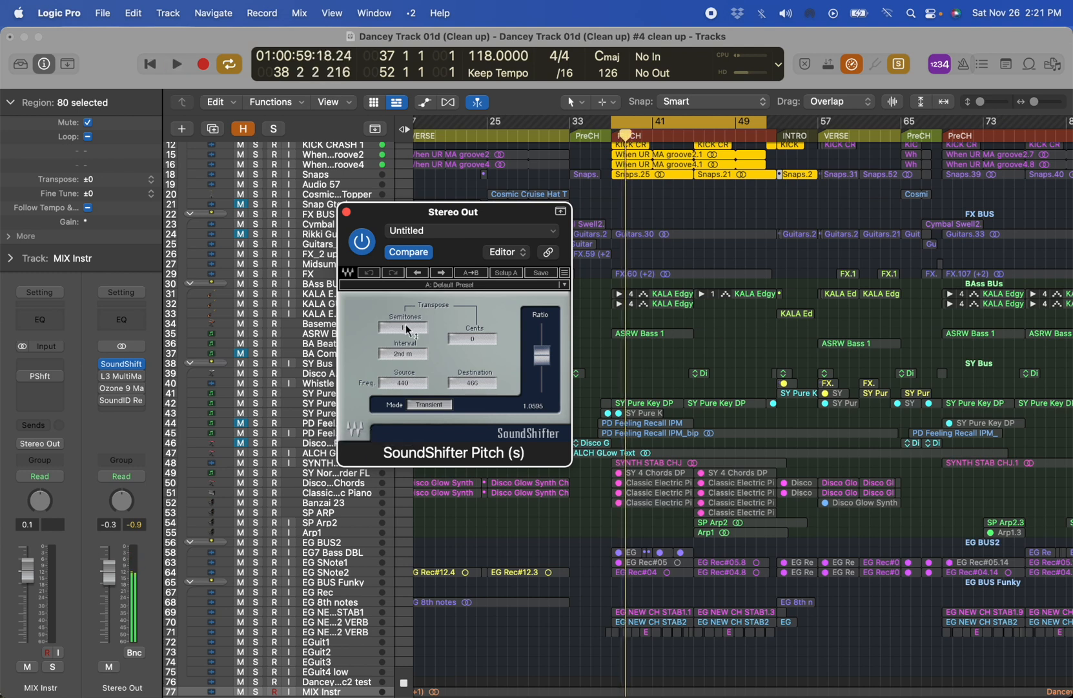
- Audition the drums with SoundShifter on Stereo Out at 2, 0 and -3 semitones, leaving it at -3, and close the plug-in
left_click_drag(400, 304, 401, 299)
key("space")
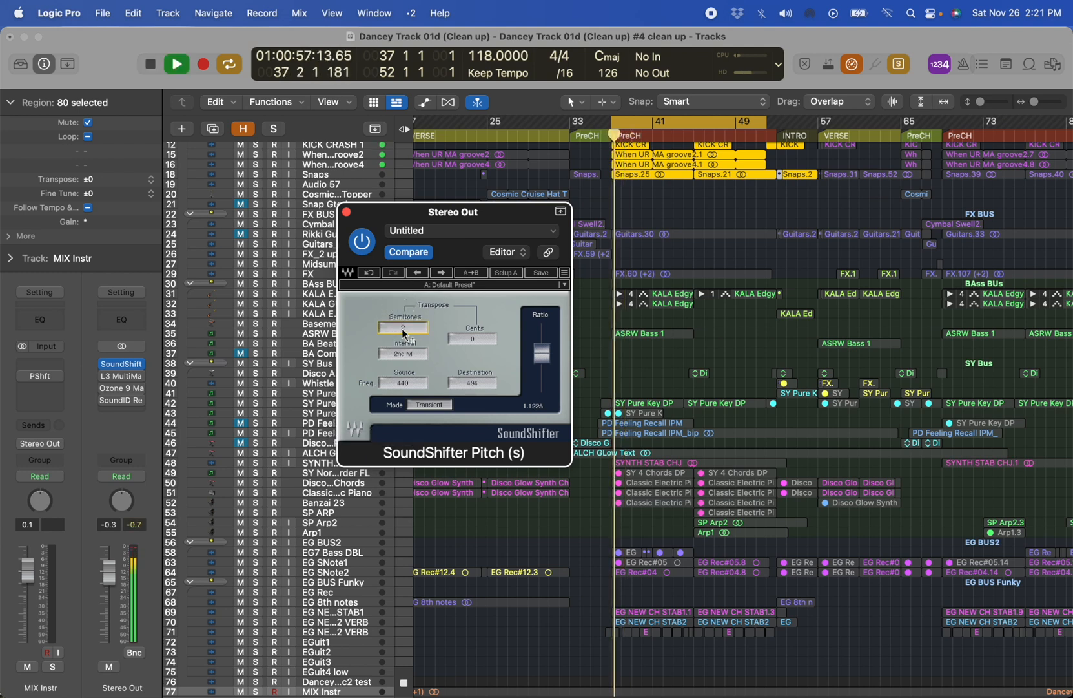
key("space")
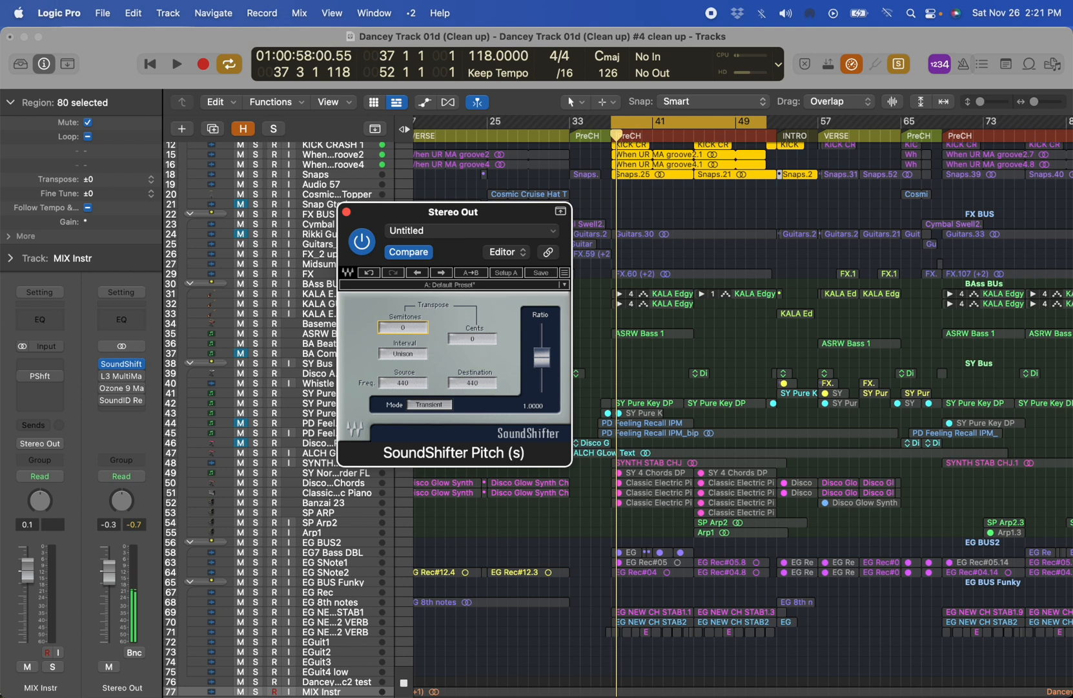
key("space")
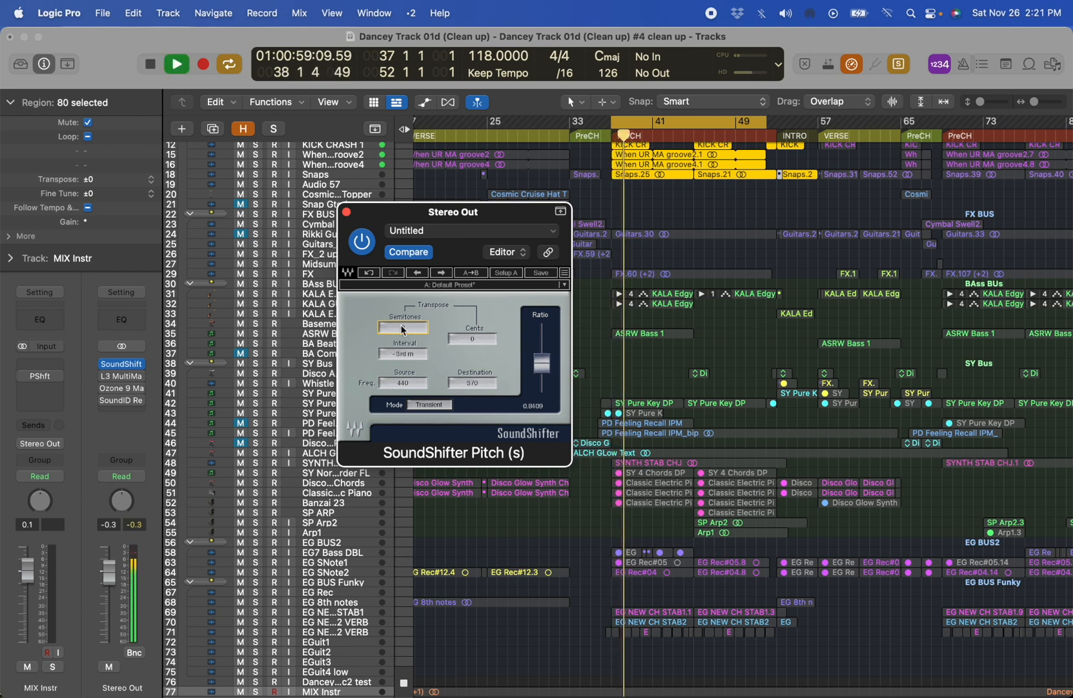
key("space")
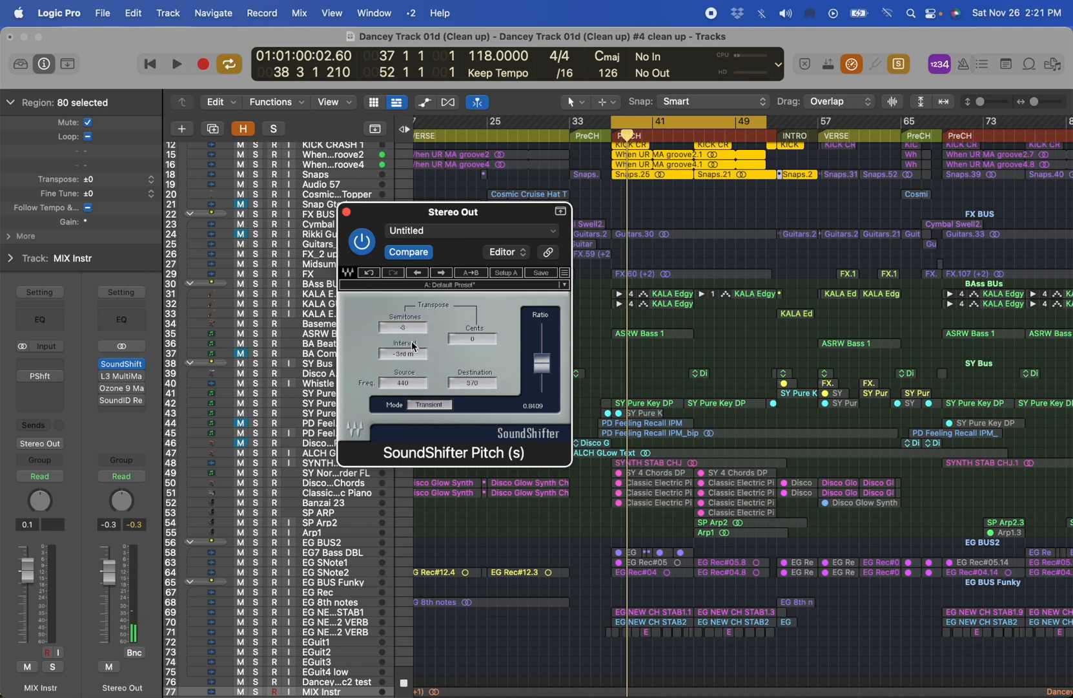
left_click(347, 213)
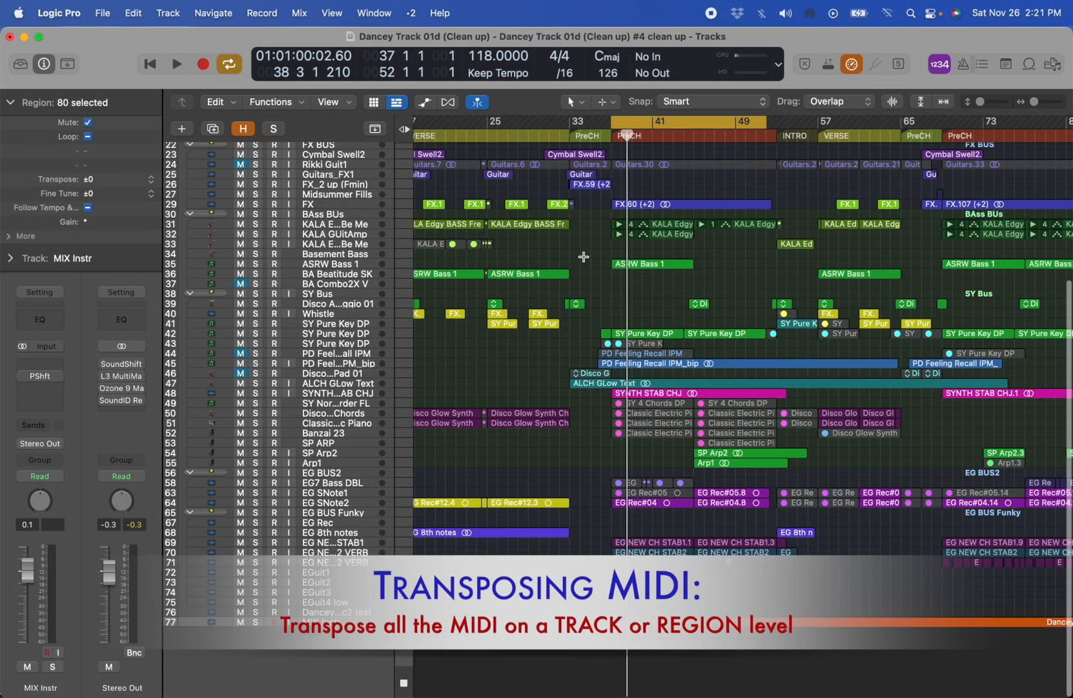
- Solo the SY Bus and select all the regions on its synth tracks
left_click(585, 258, "ctrl+alt")
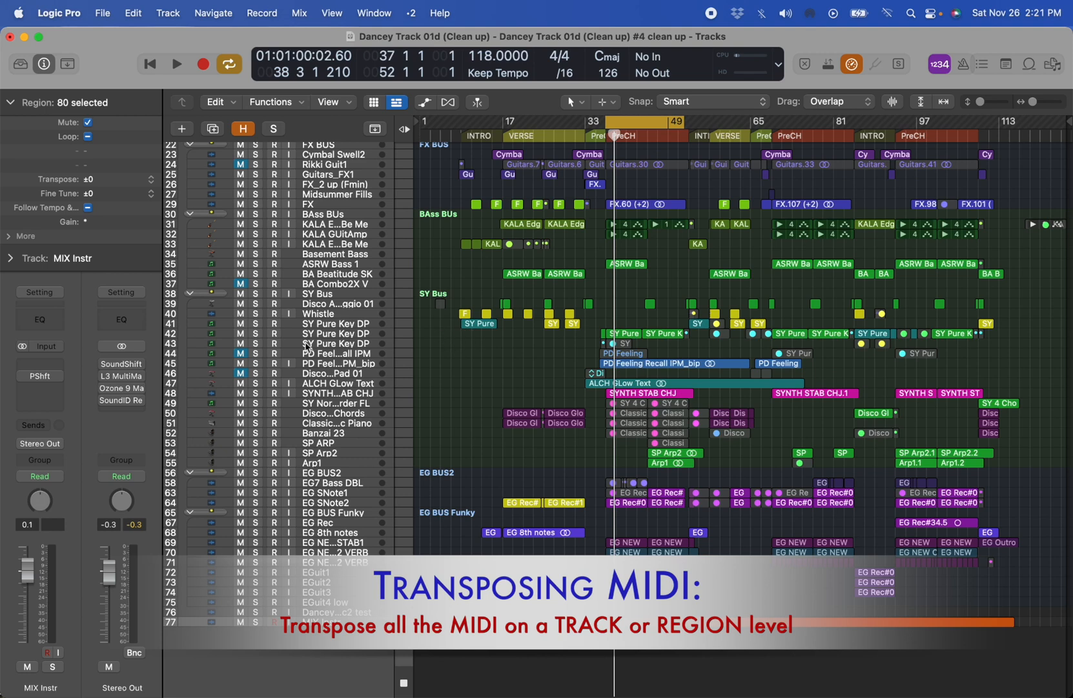
left_click(255, 294)
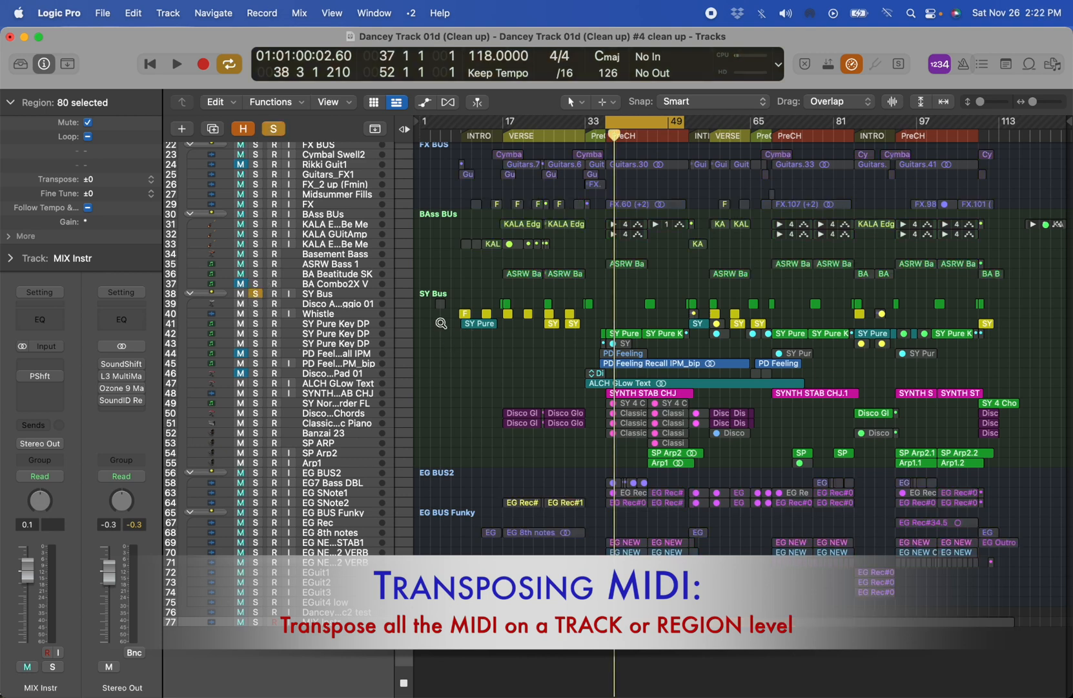
left_click_drag(452, 268, 1038, 510, "ctrl+alt")
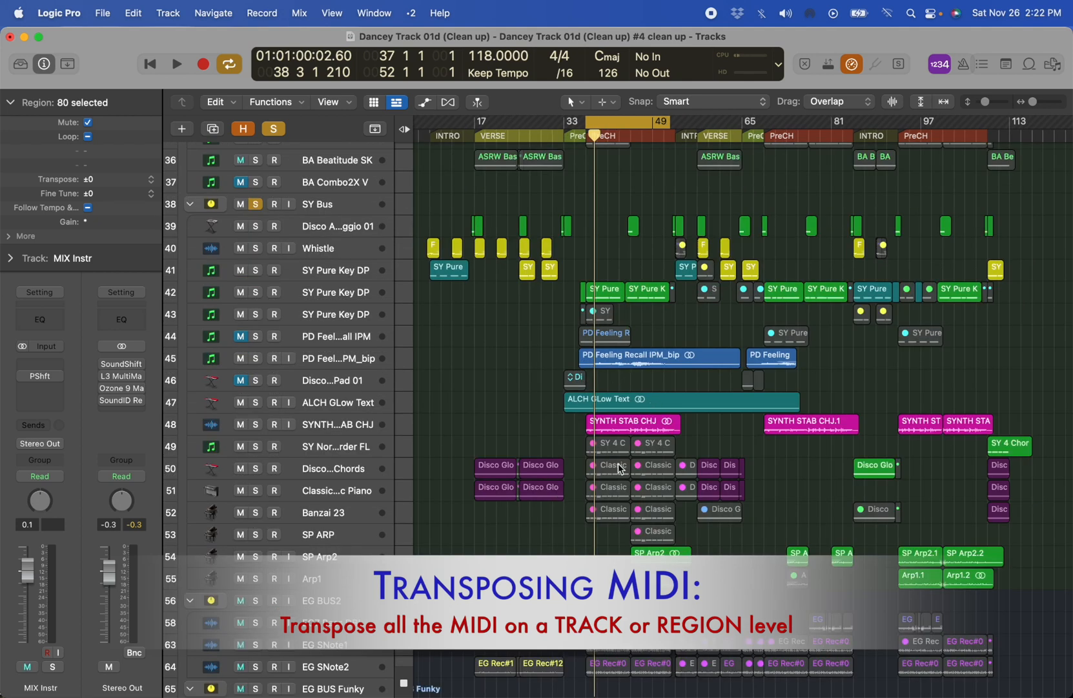
left_click_drag(460, 472, 537, 476)
left_click_drag(423, 222, 1058, 591)
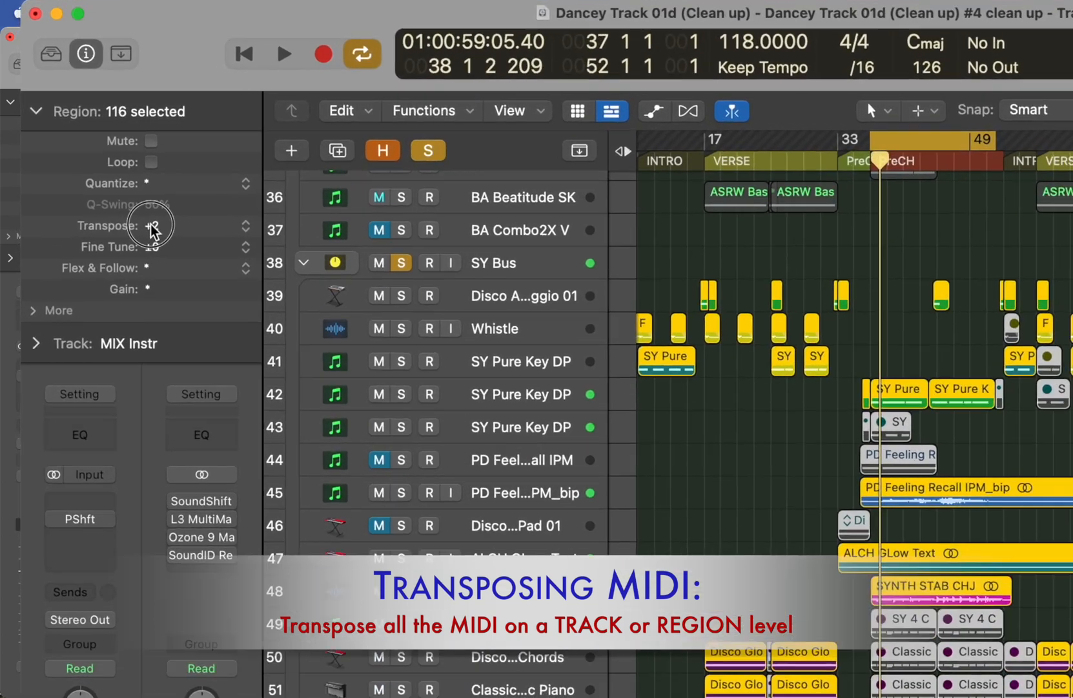
- Transpose the selected SY Bus regions by +1 semitone, listen to them, and inspect the transposition labels on the regions
left_click_drag(88, 180, 87, 177)
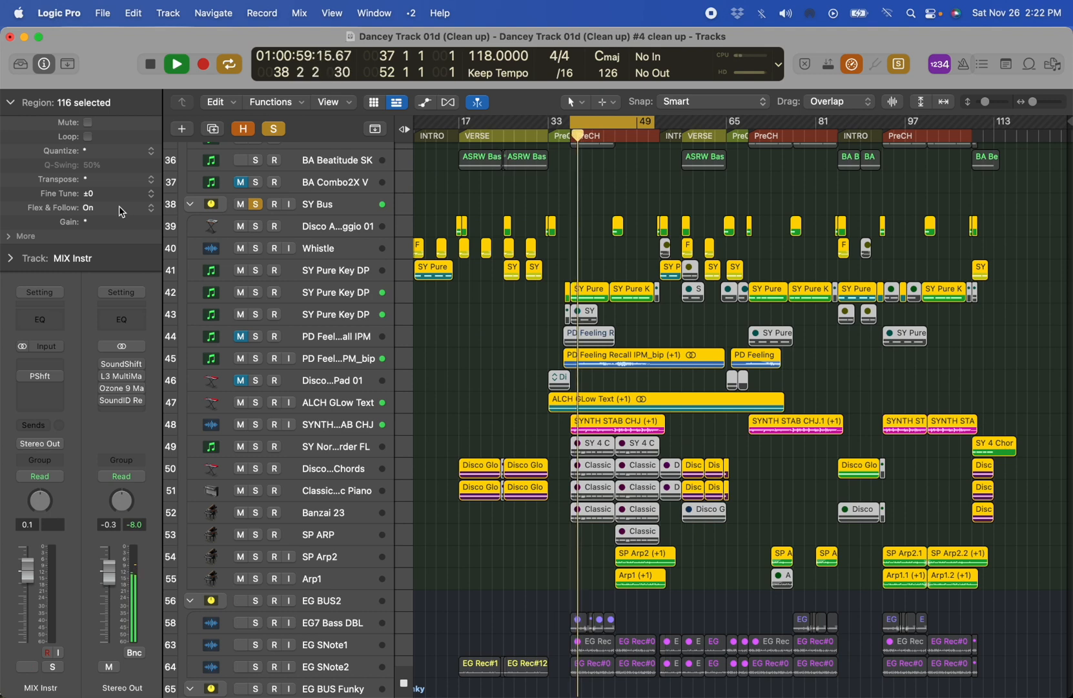
key("space")
key("ctrl+s")
left_click_drag(539, 355, 739, 652)
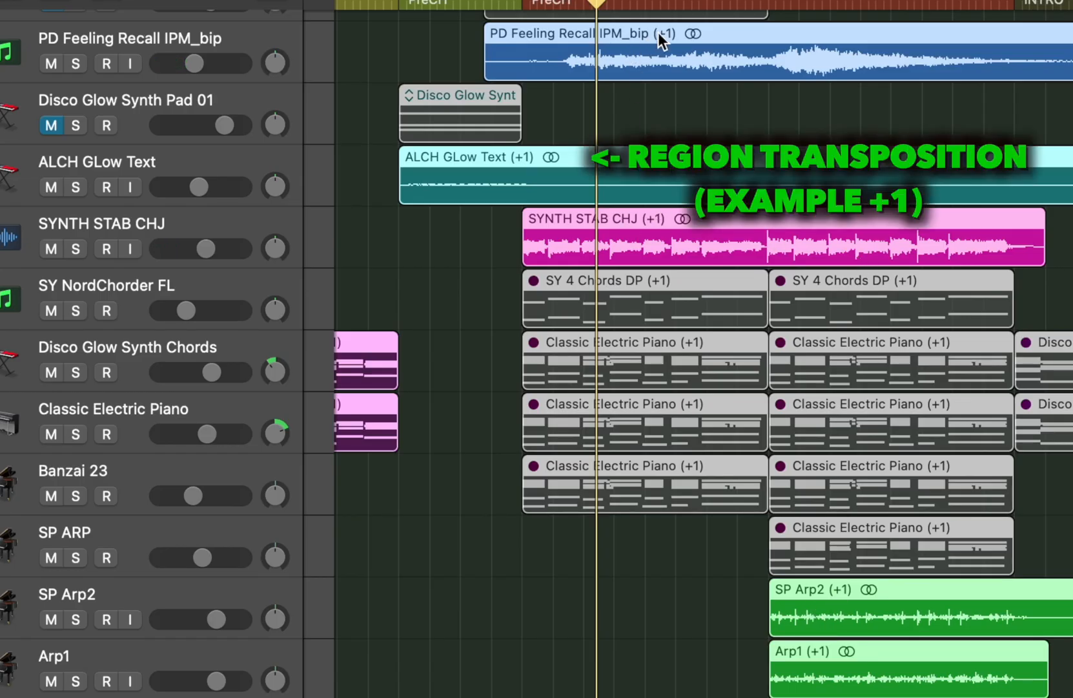
left_click(560, 354, "ctrl+alt")
- Select the EG BUS Funky regions in the PreCH section, solo the bus and play it back
scroll(560, 355, "down", 5)
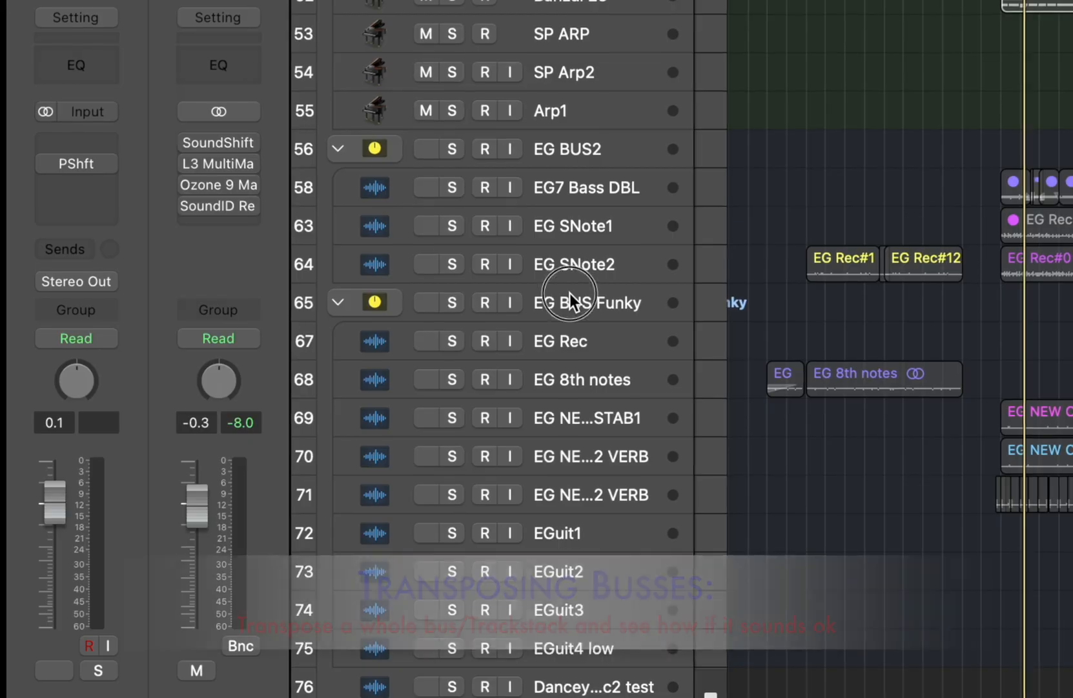
left_click(323, 455)
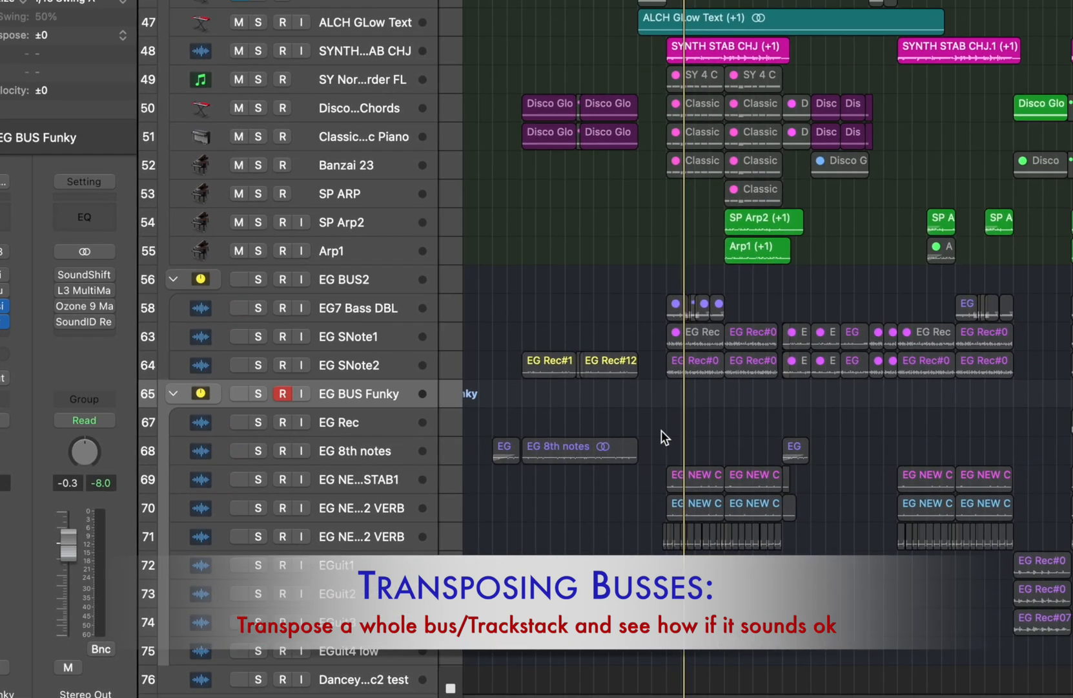
left_click_drag(780, 411, 840, 590)
left_click_drag(691, 605, 759, 602)
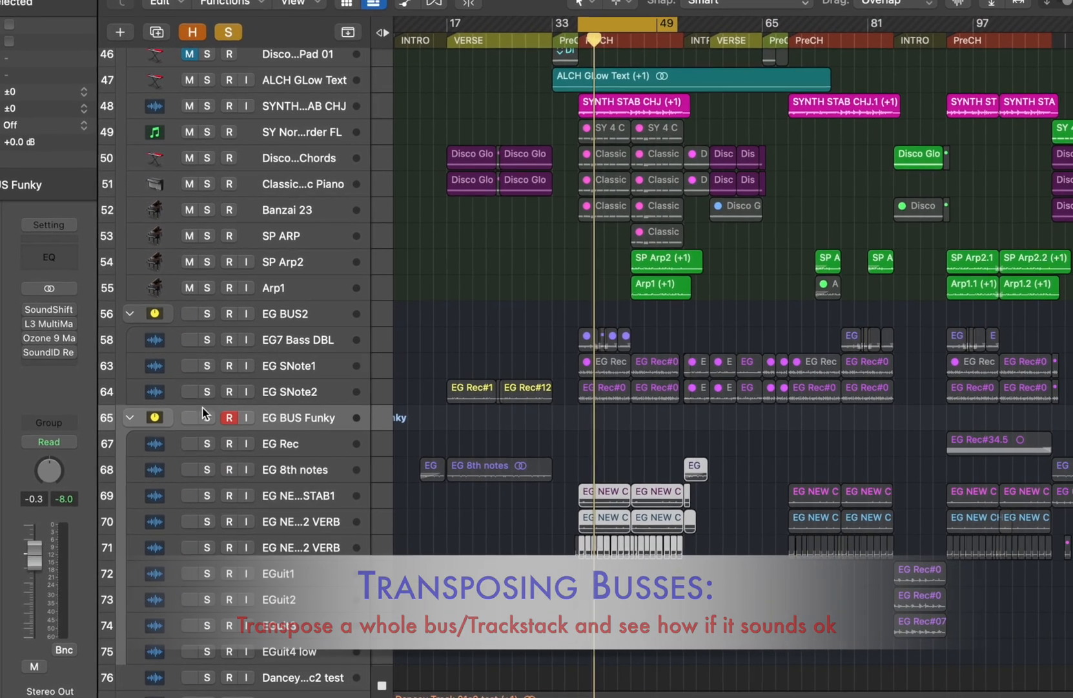
left_click(239, 403, "alt")
key("space")
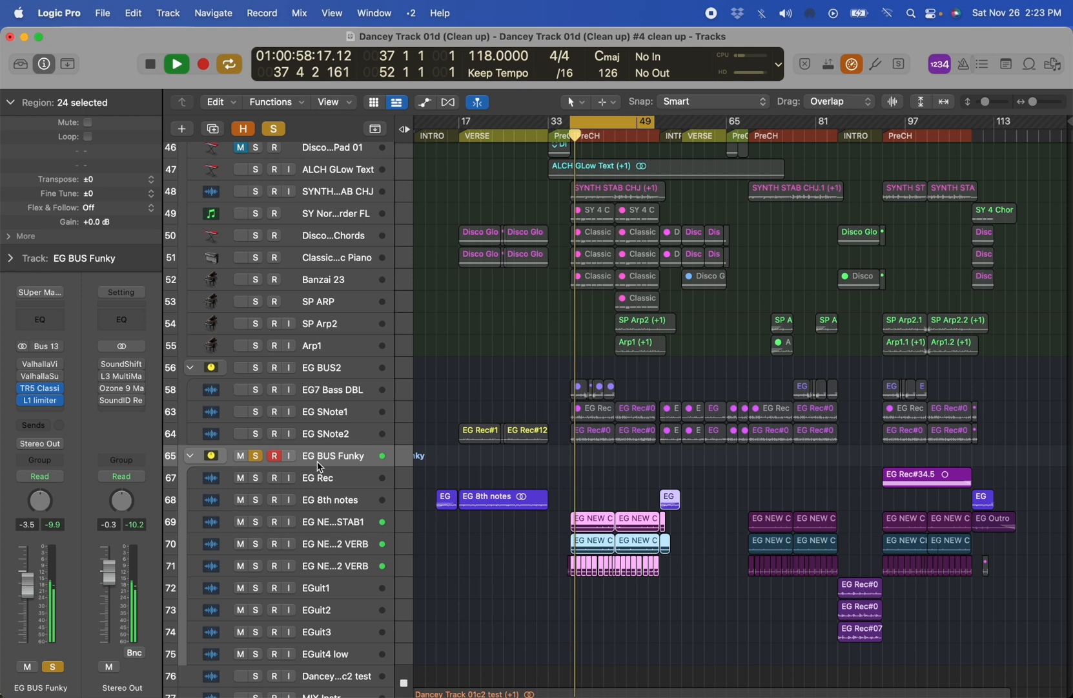
key("space")
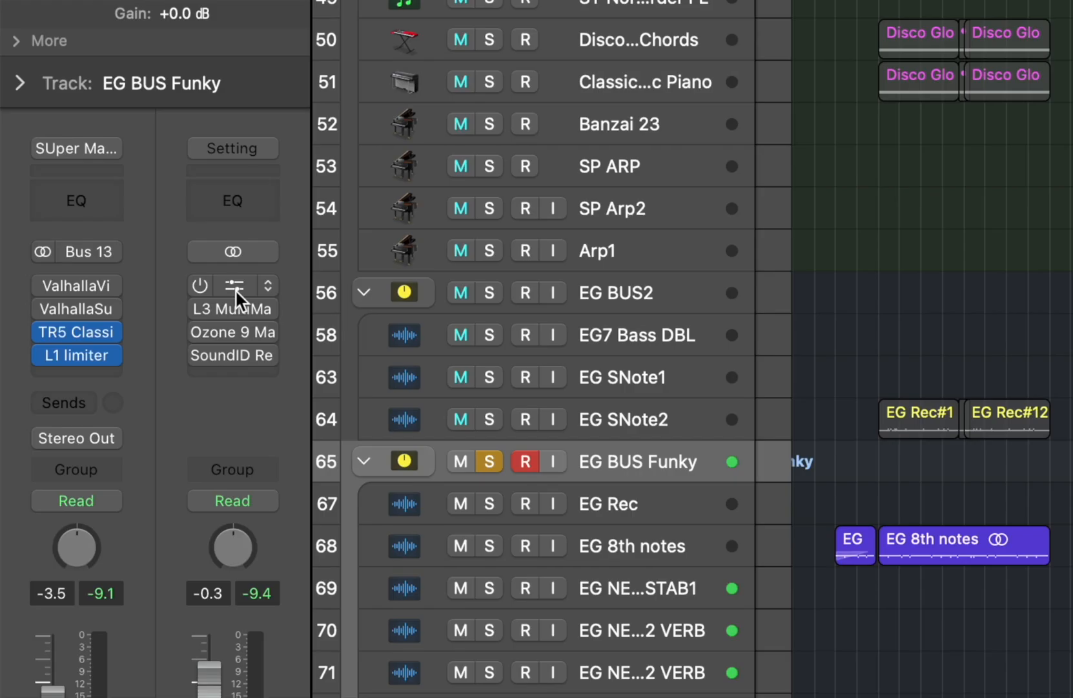
- Copy the SoundShifter plug-in from Stereo Out to the EG BUS Funky channel, enable it and set it to 1 semitone
left_click_drag(124, 363, 38, 366)
left_click_drag(73, 291, 65, 317)
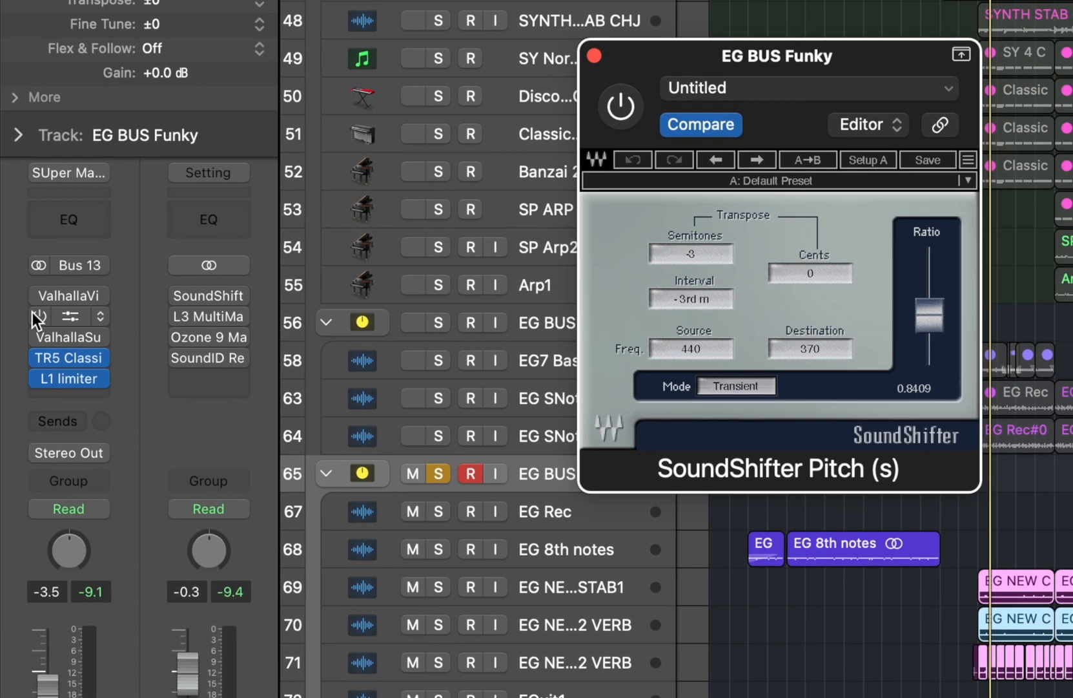
left_click(36, 310)
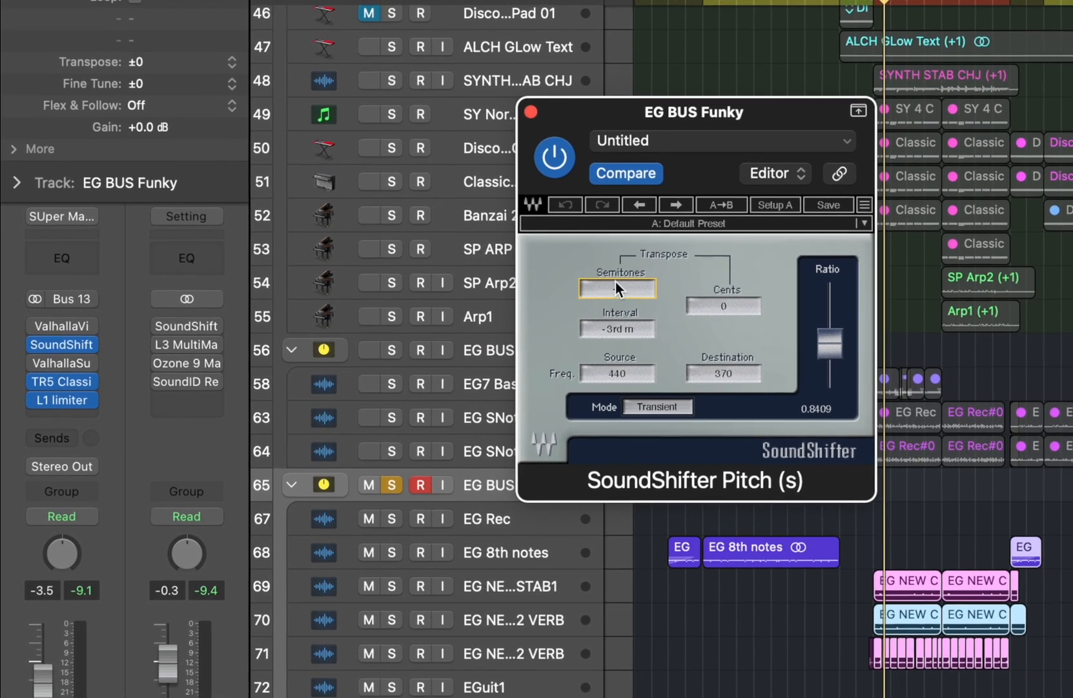
left_click(651, 270)
type("1")
key("Return")
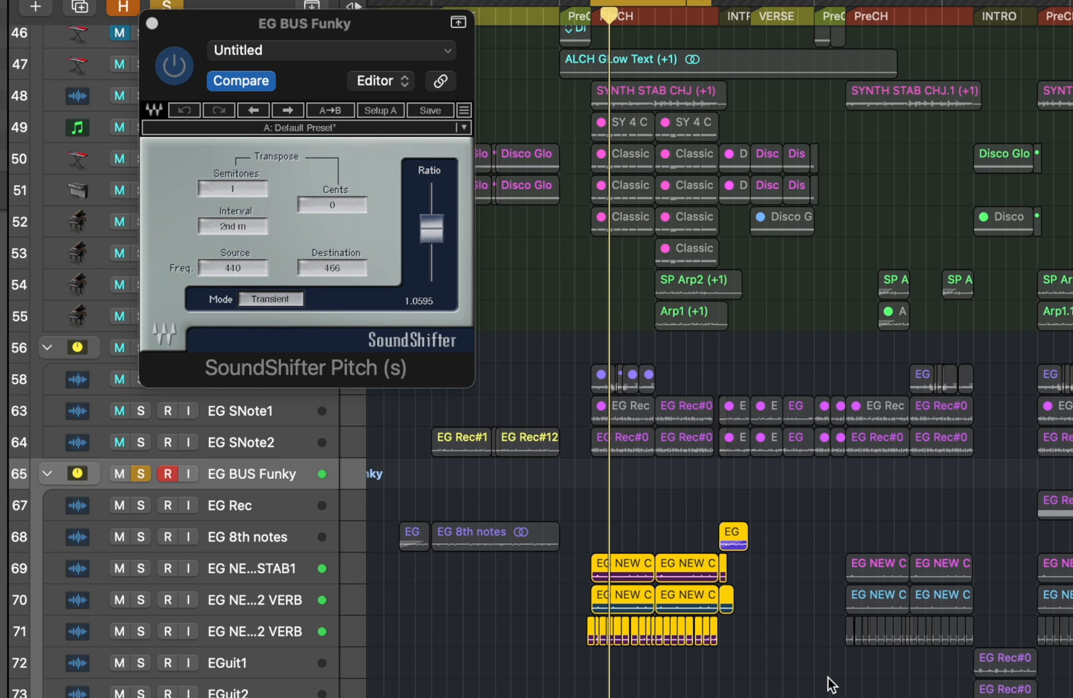
- Close the EG BUS Funky SoundShifter window and look over the arrangement from the guitar tracks up to the KICK BUS
left_click(151, 23)
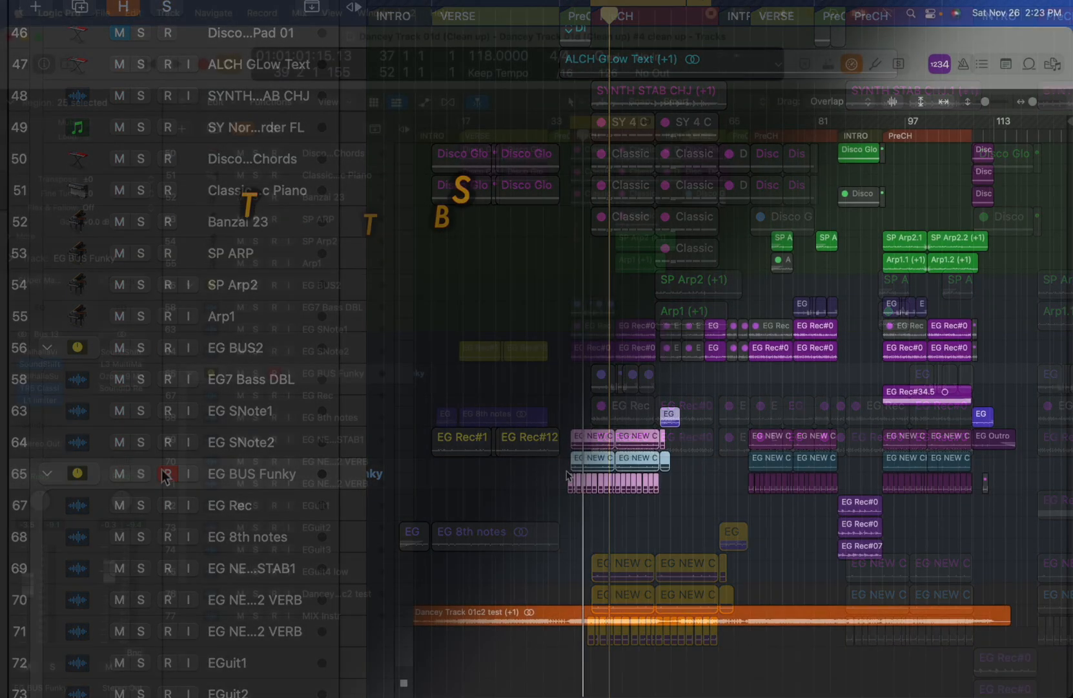
scroll(583, 445, "up", 5)
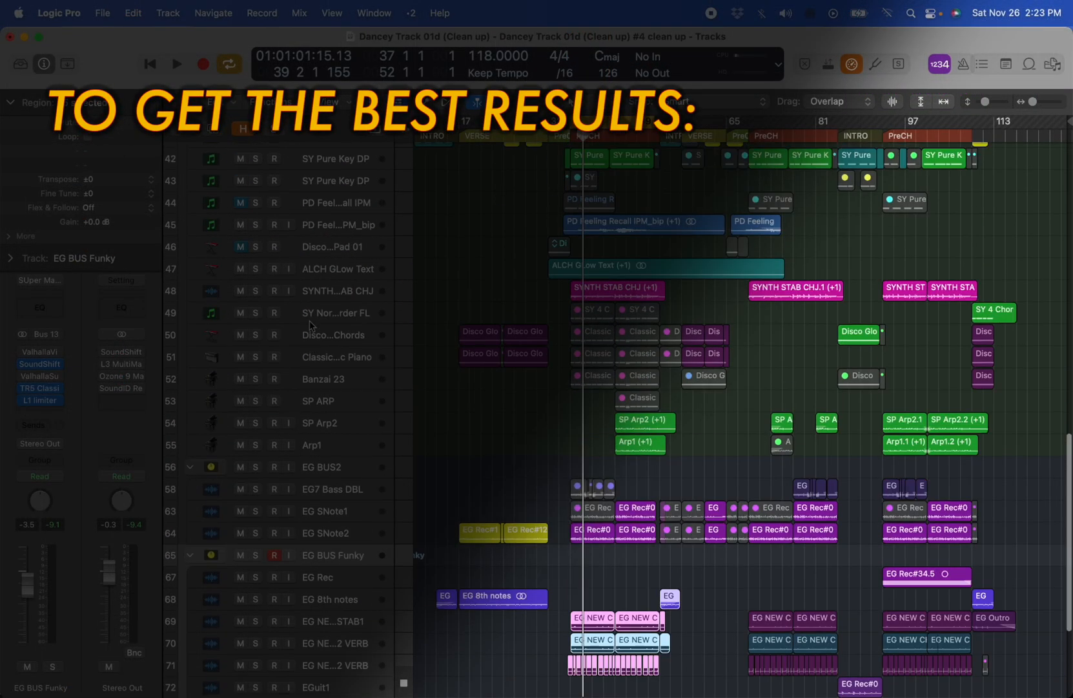
scroll(583, 445, "up", 5)
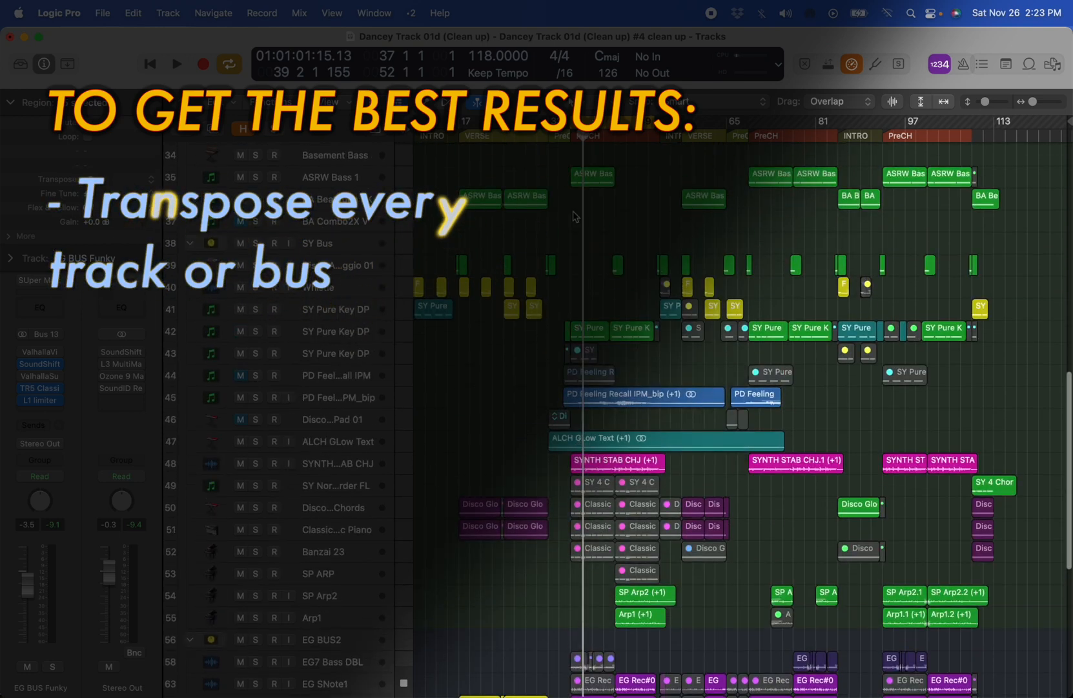
scroll(572, 328, "up", 5)
scroll(448, 160, "up", 8)
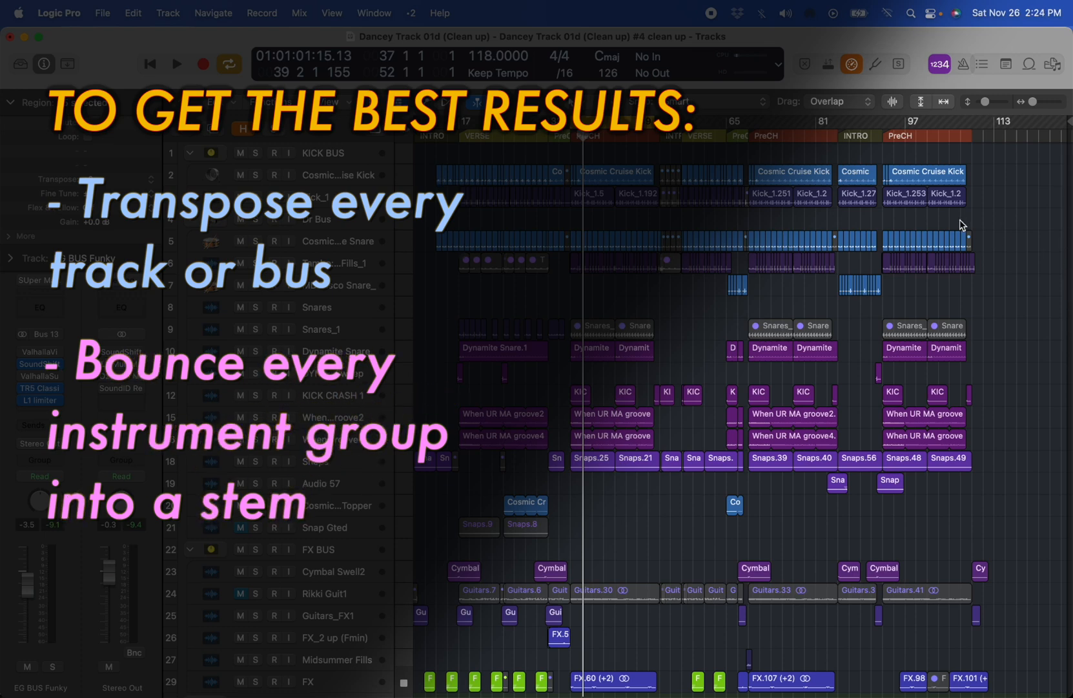
- Select the EG SNote2 track and its cycled regions, and switch the selection to the EG BUS2 track
scroll(960, 224, "down", 20)
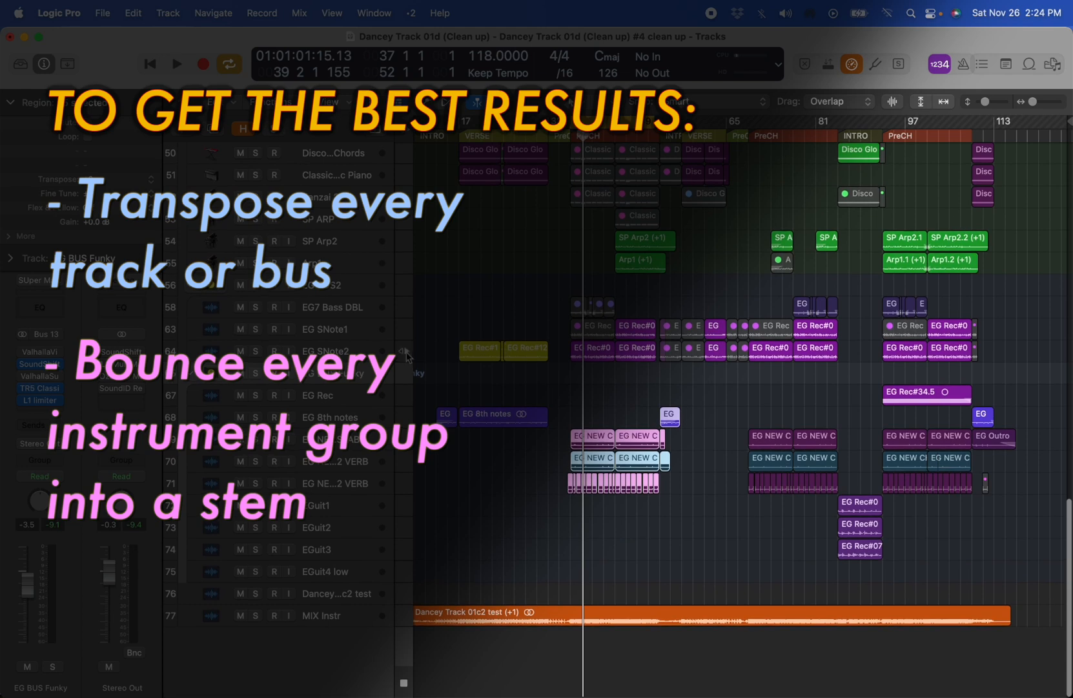
left_click(346, 359)
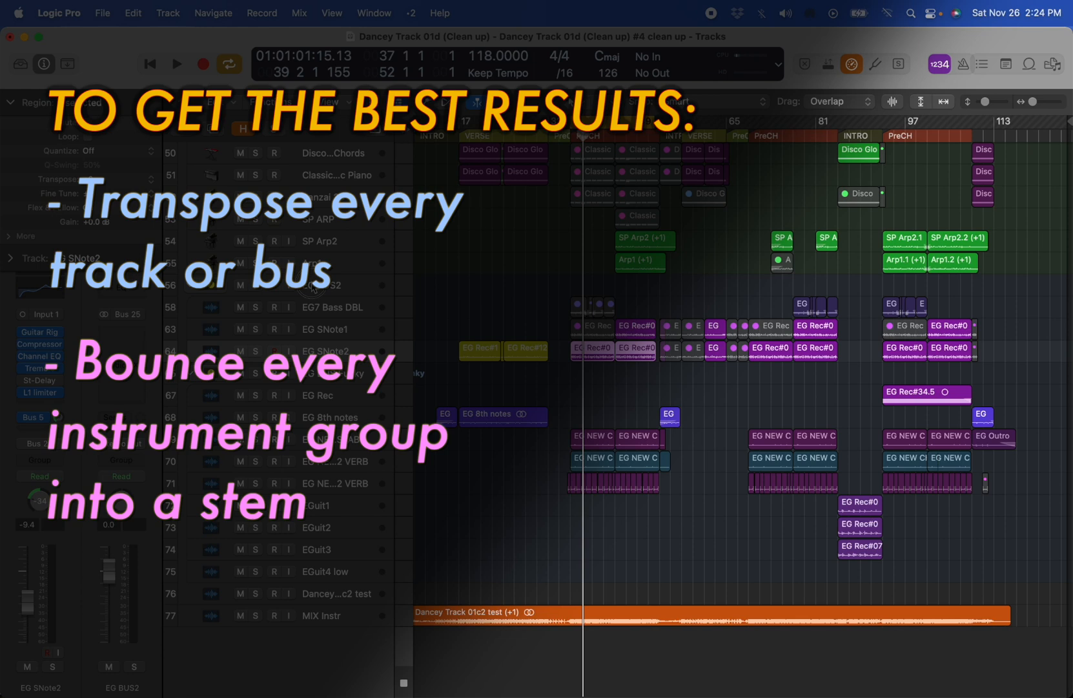
left_click(313, 288)
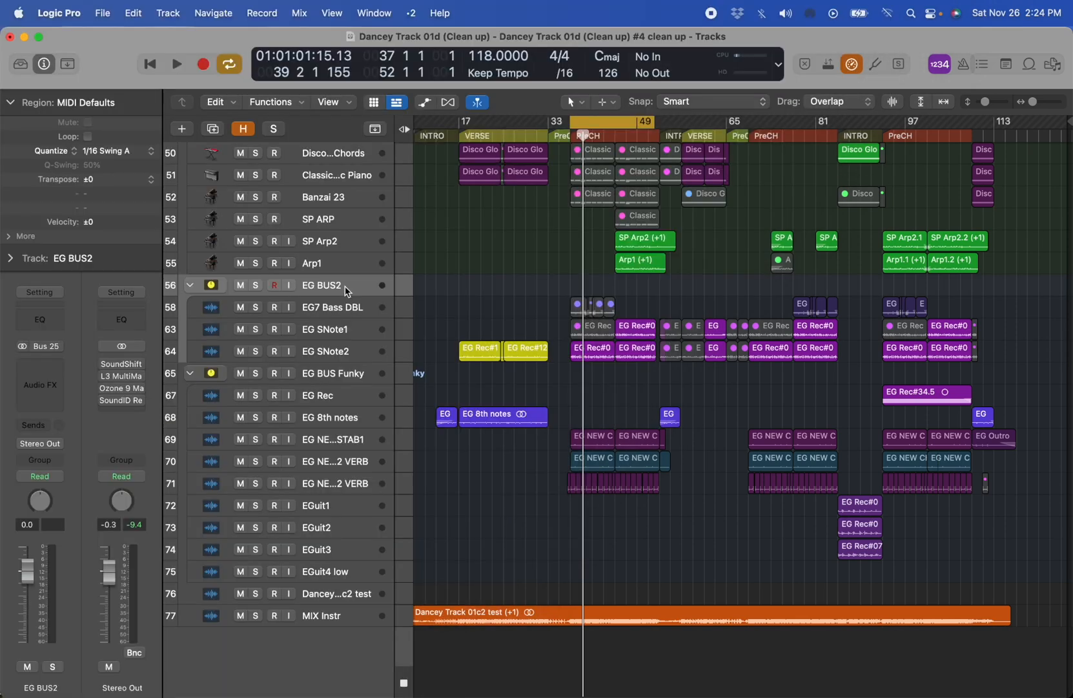